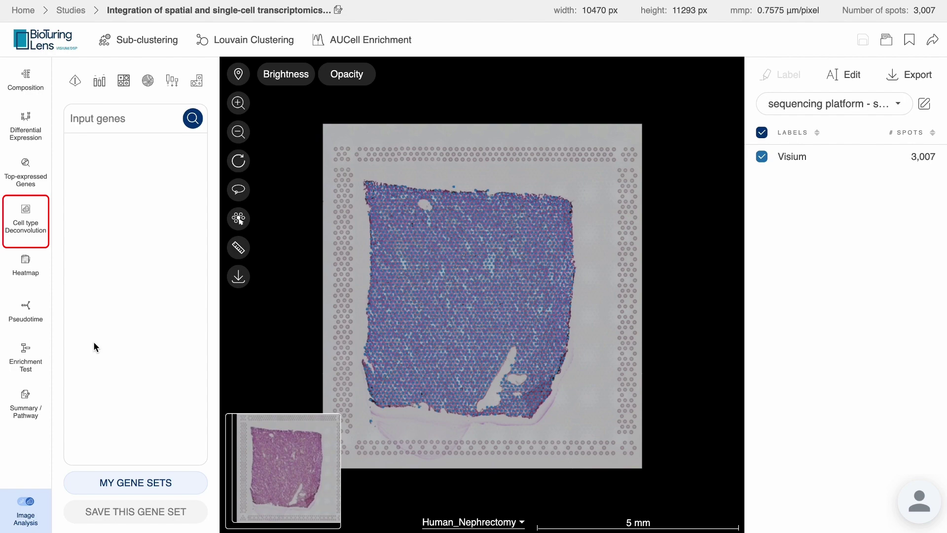
- Start a new cell type deconvolution named Demo and review the BioTuring reference models
left_click(27, 218)
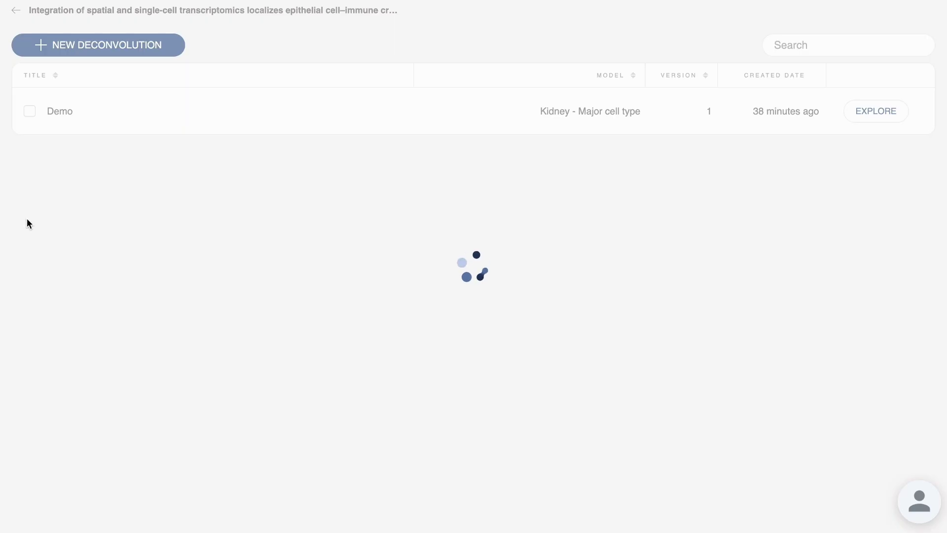
left_click(89, 56)
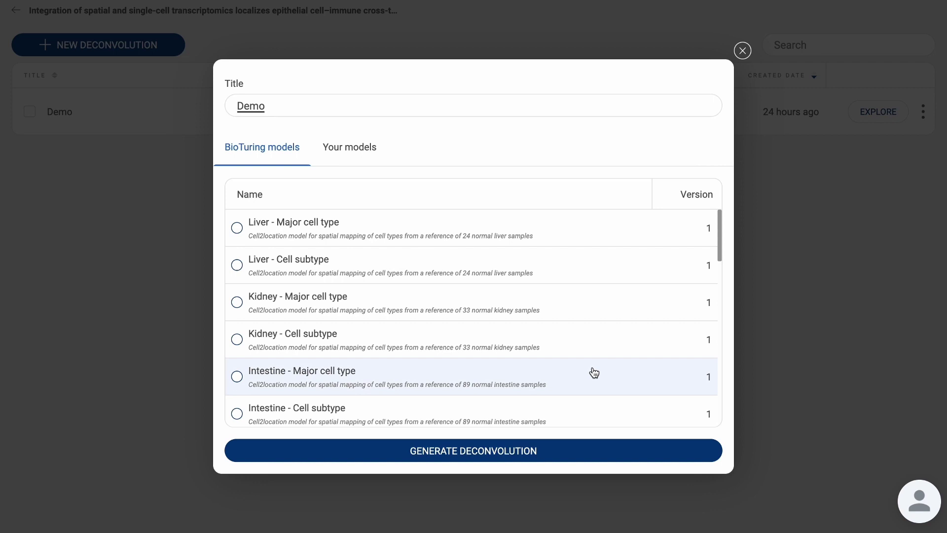
scroll(594, 373, "down", 1)
scroll(593, 373, "down", 1)
scroll(593, 373, "down", 5)
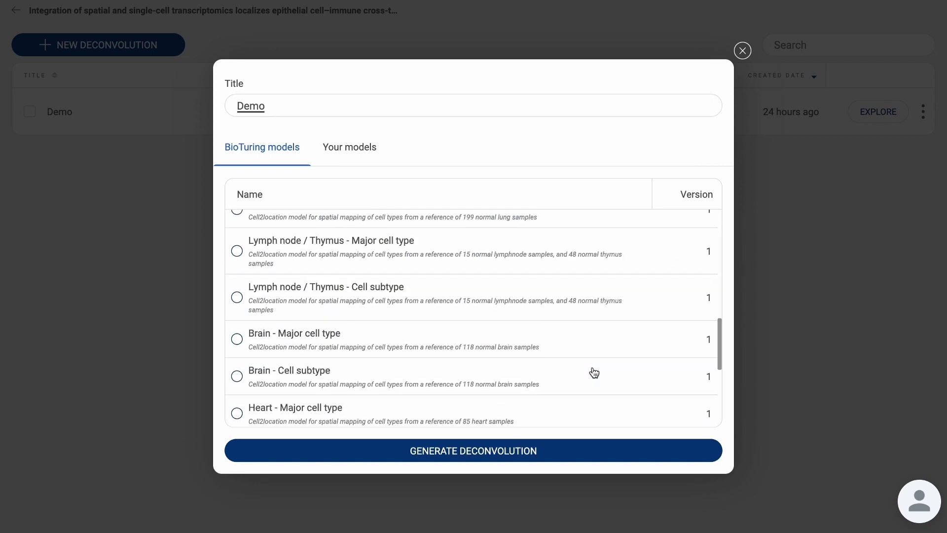
scroll(593, 372, "down", 3)
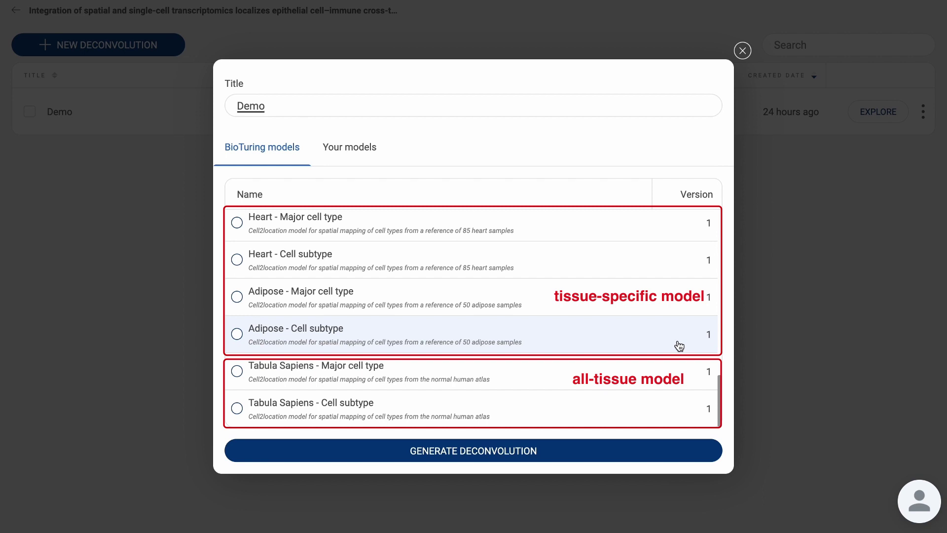
scroll(588, 369, "up", 3)
scroll(587, 369, "up", 2)
scroll(585, 372, "up", 3)
scroll(577, 348, "up", 4)
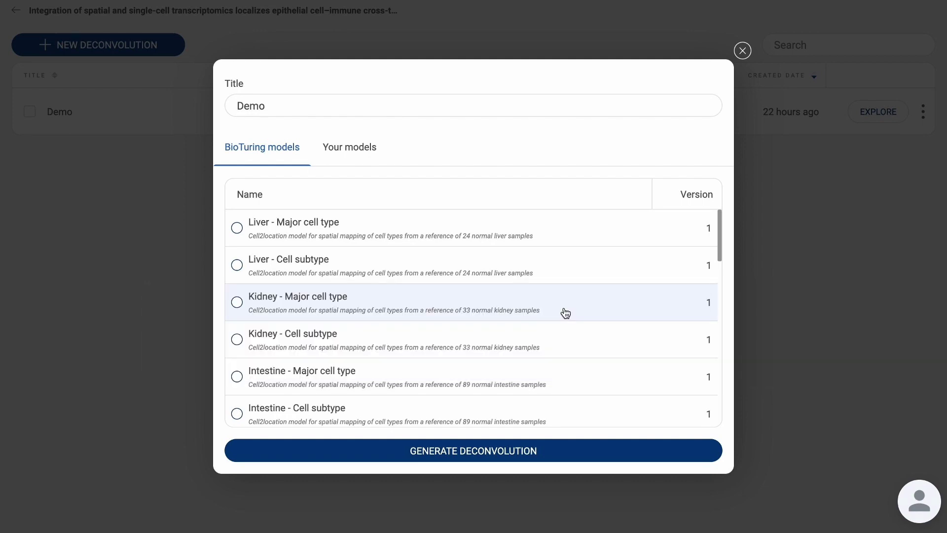
- Deconvolve with Kidney - Major cell type and show T, connective tissue, endothelial and epithelial score maps
left_click(565, 312)
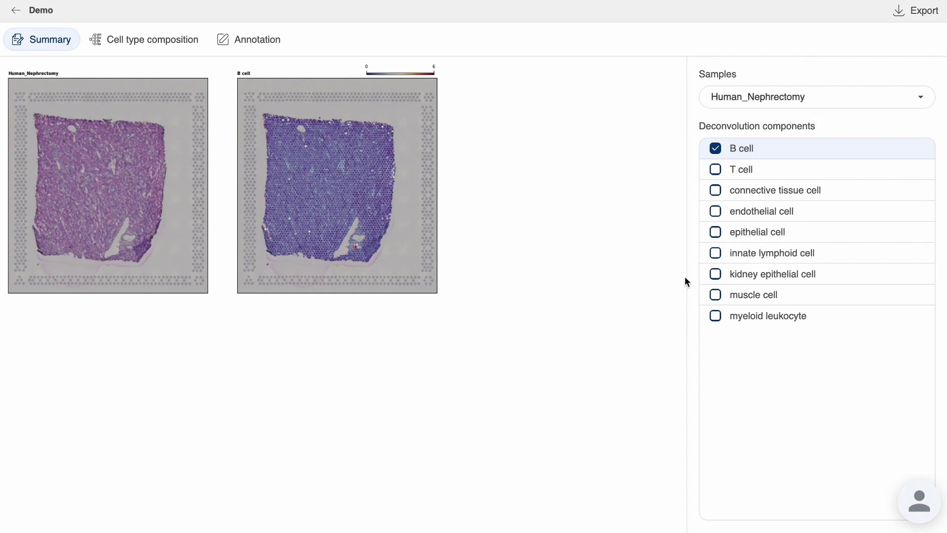
left_click(715, 170)
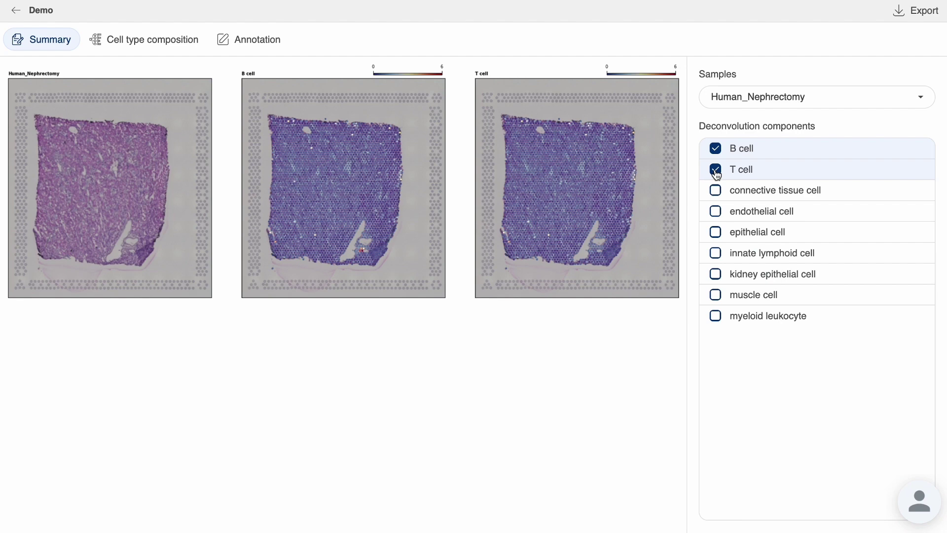
left_click(716, 191)
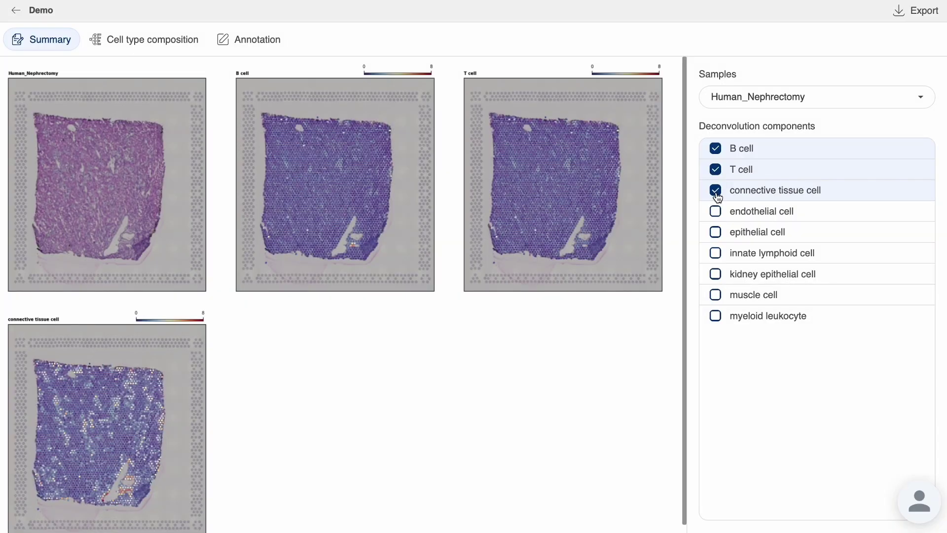
left_click(716, 213)
left_click(715, 232)
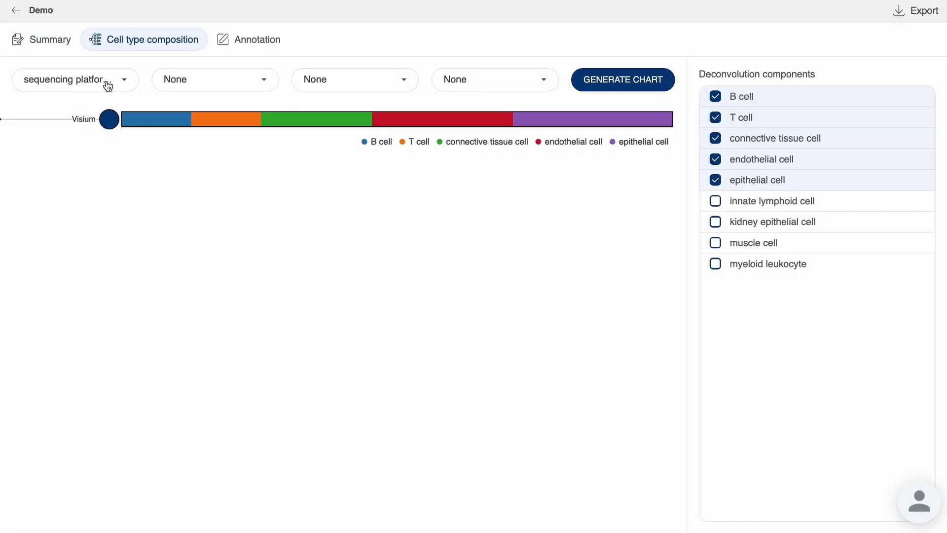
- Chart cell type composition grouped by Louvain sub-clustering
left_click(107, 86)
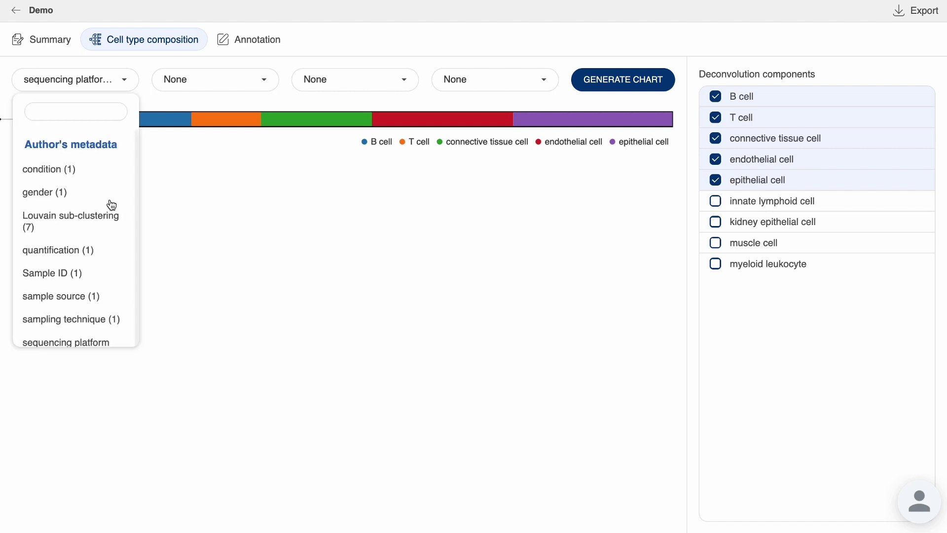
left_click(111, 224)
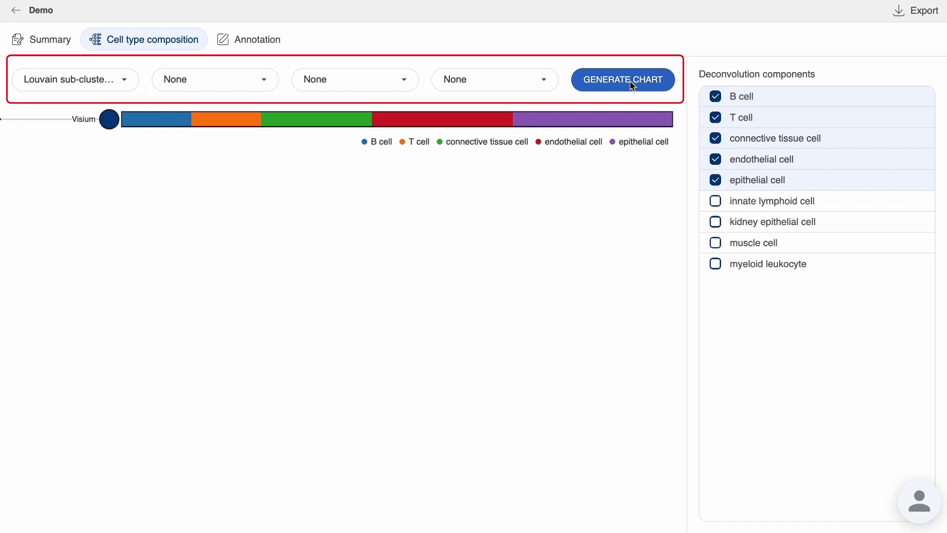
left_click(631, 89)
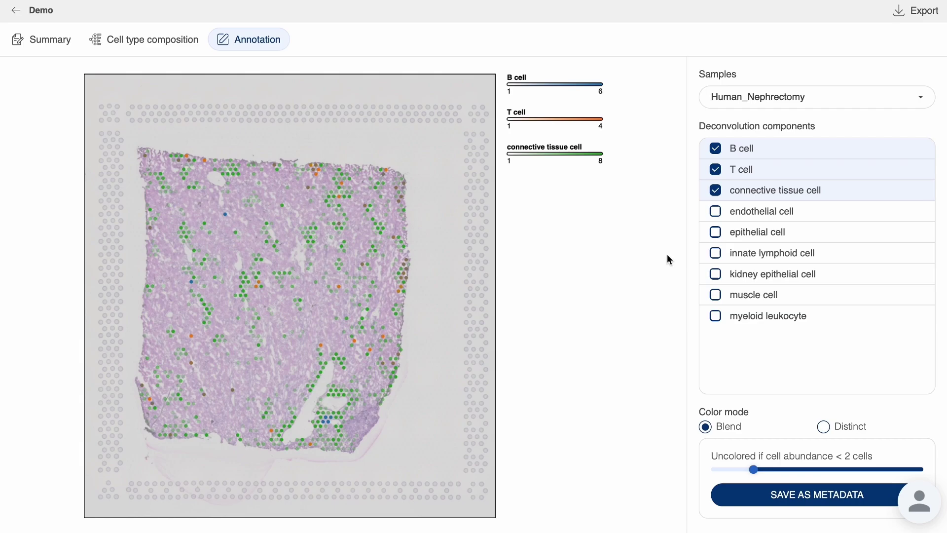
- Add endothelial and epithelial cells to the annotation map and adjust the minimum abundance threshold
left_click(715, 212)
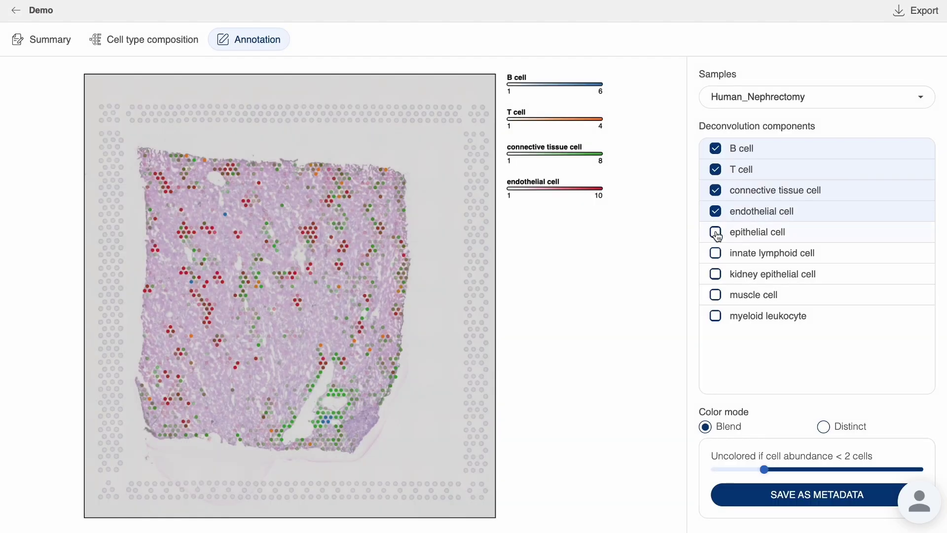
left_click(716, 232)
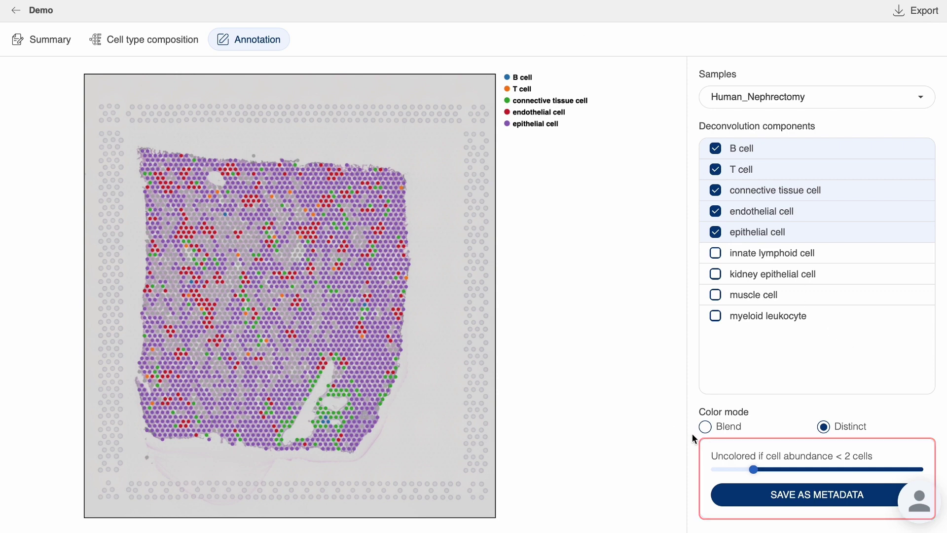
left_click_drag(753, 471, 846, 473)
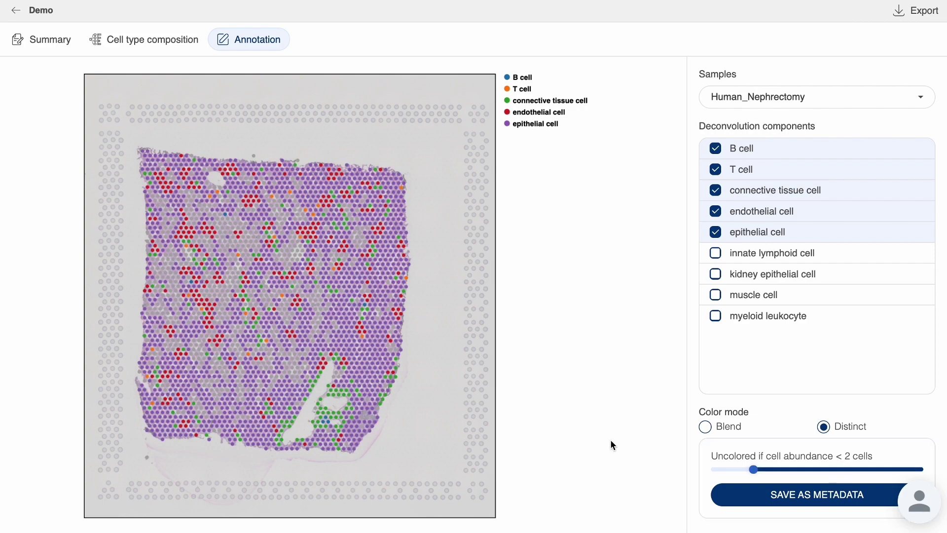
type("Demo test result")
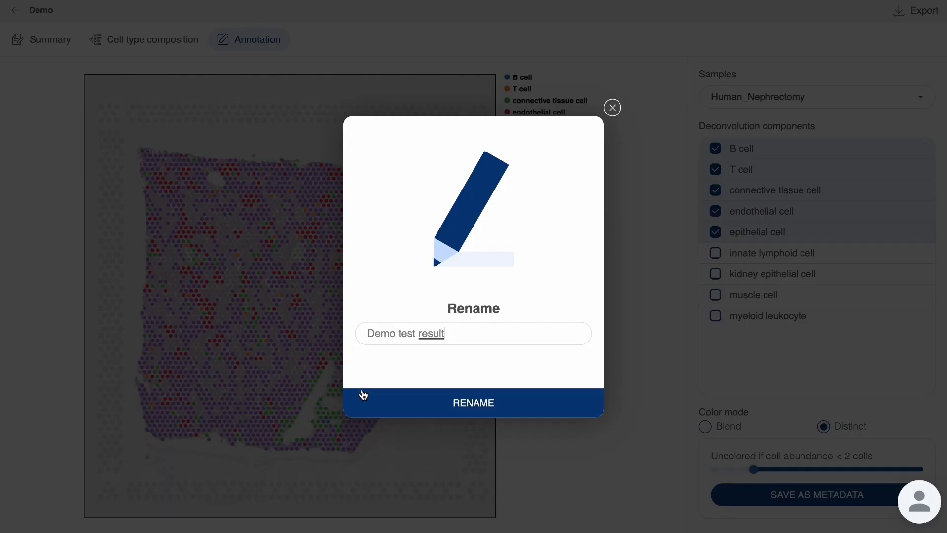
- Save the distinct-colour annotation as metadata named 'Demo test result'
left_click(406, 407)
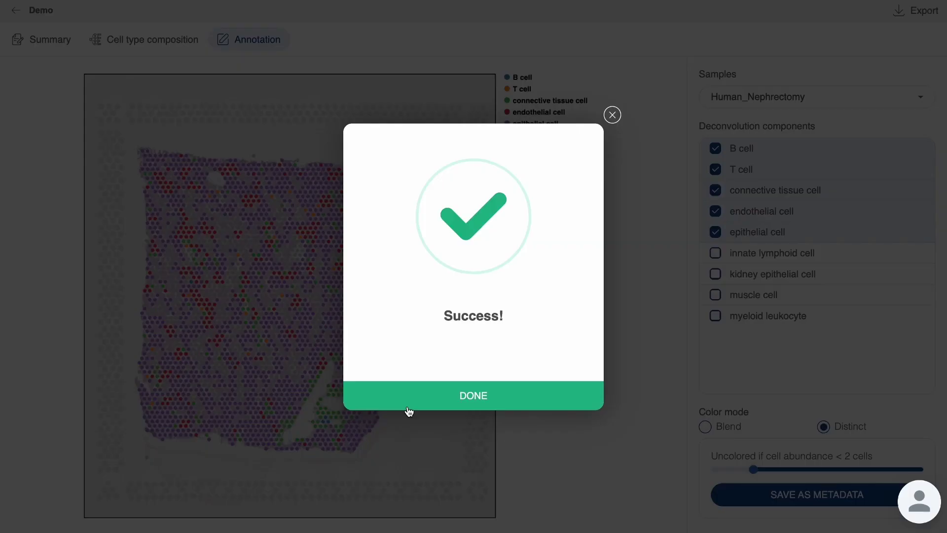
left_click(407, 406)
left_click(918, 22)
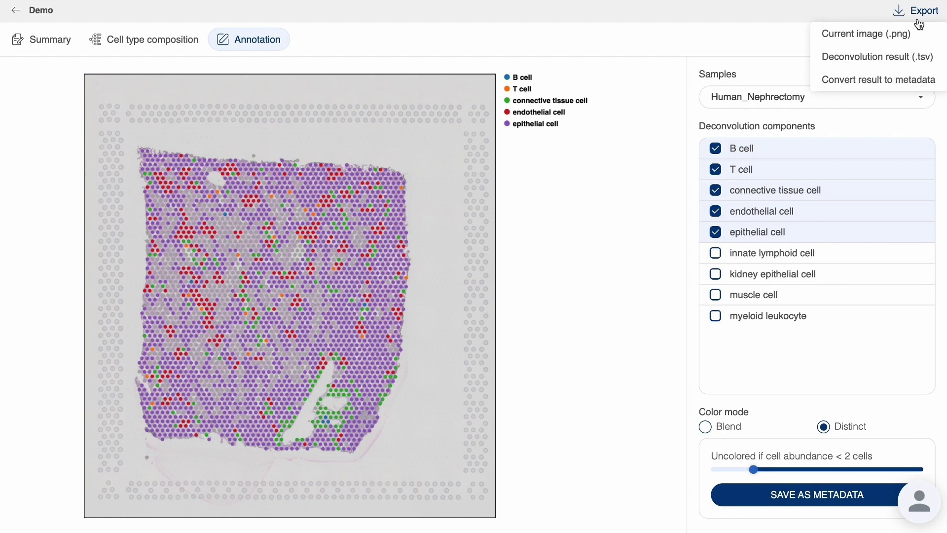
- Convert the Demo deconvolution scores into per-cell-type metadata
left_click(921, 79)
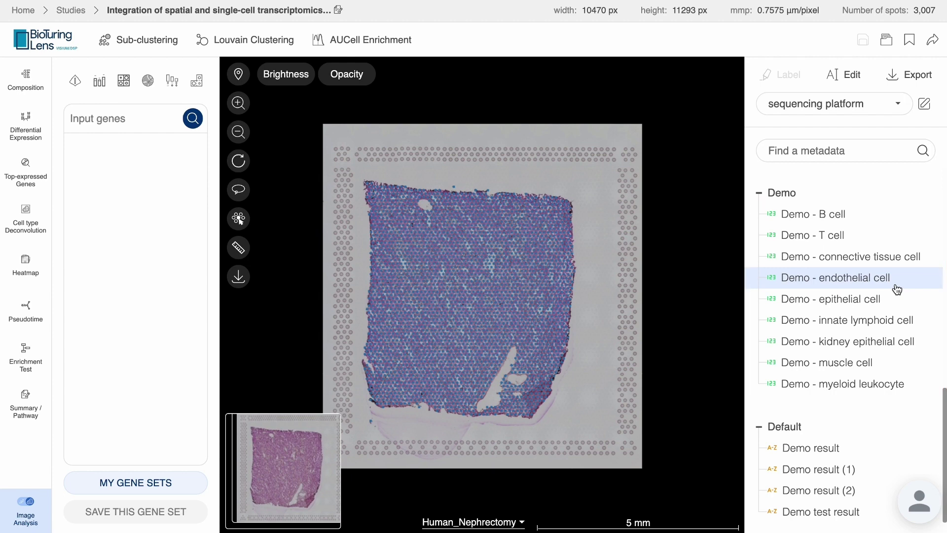
- Colour the slide by the Demo - endothelial cell score
left_click(897, 288)
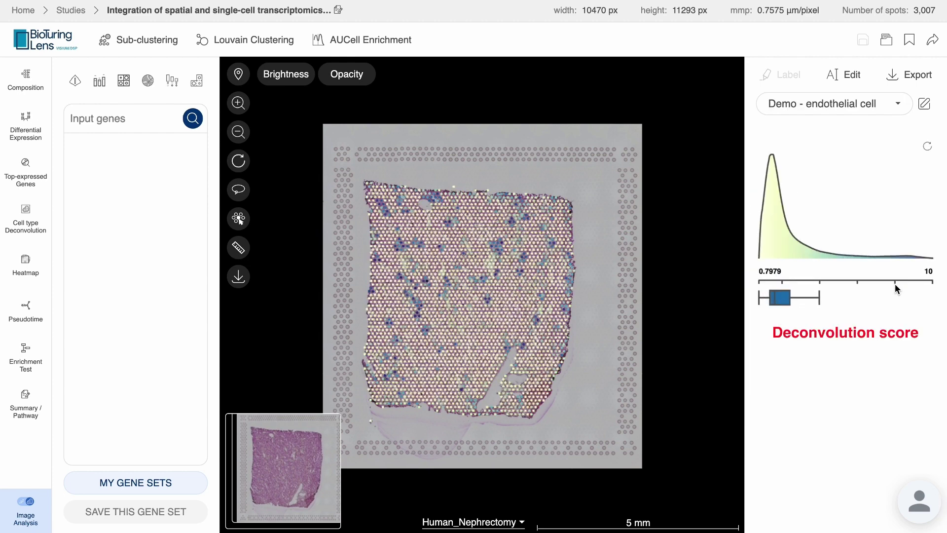